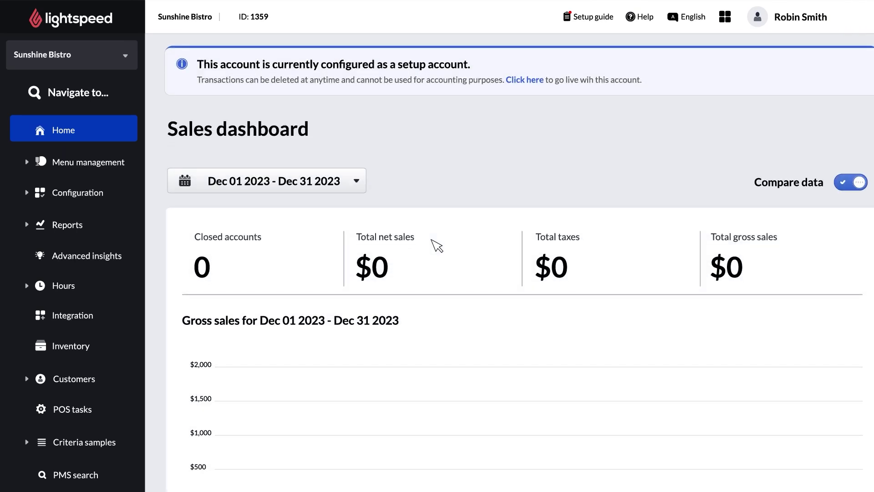
Open a blank New combo form from the Items list under Menu management
{"action": "left_click", "coordinate": [61, 165]}
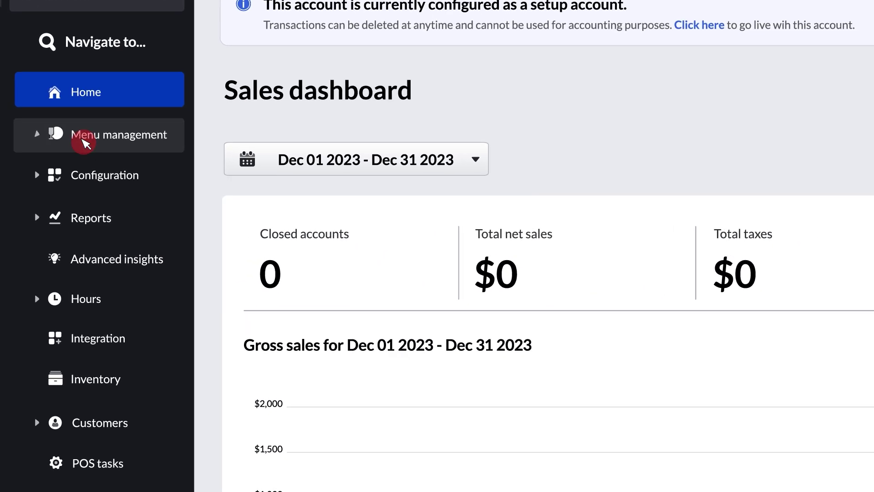
{"action": "left_click", "coordinate": [59, 209]}
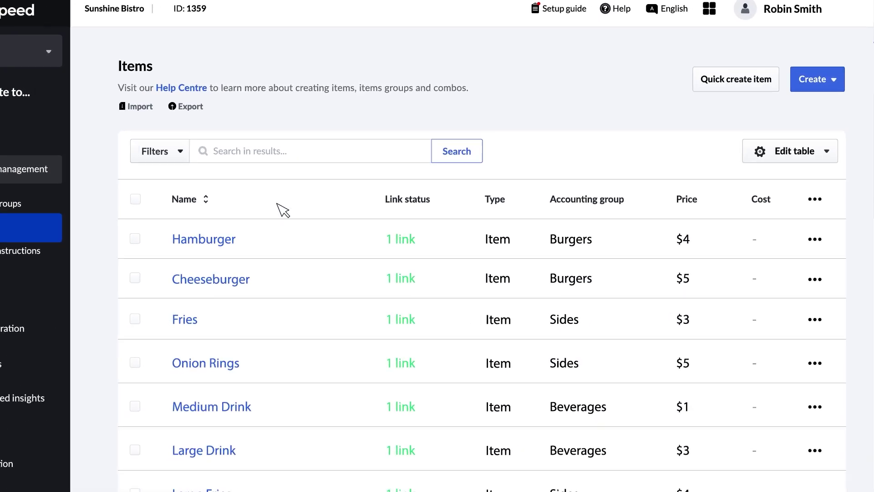
{"action": "left_click", "coordinate": [813, 80]}
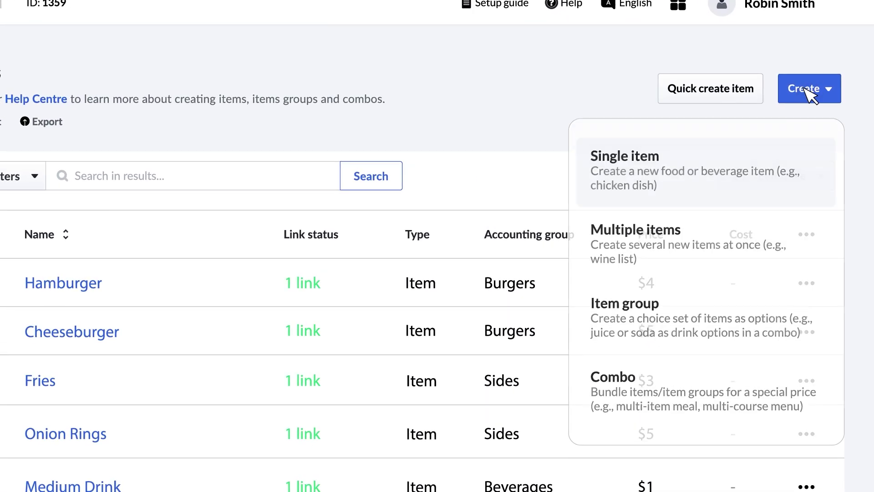
{"action": "left_click", "coordinate": [606, 397]}
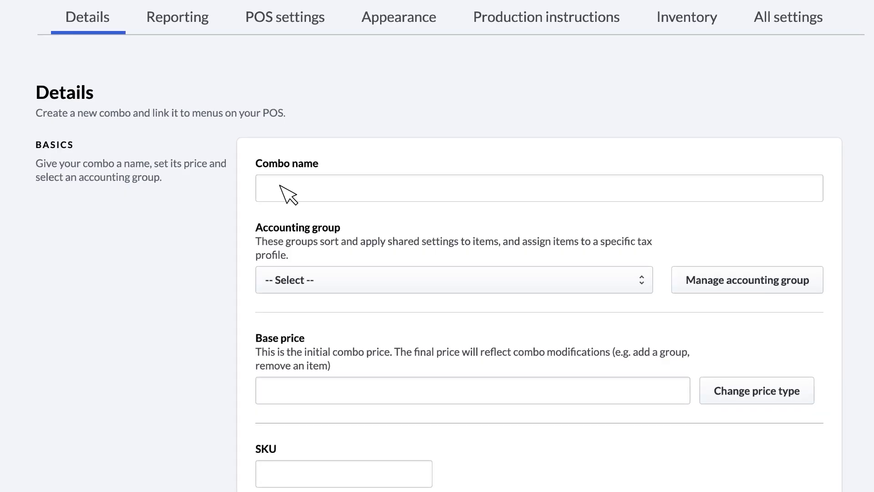
Fill in the combo form: name 'Cheeseburger Combo', accounting group Combos, base price 10, SKU 25
{"action": "left_click", "coordinate": [279, 186]}
{"action": "type", "text": "Cheeseburger Combo"}
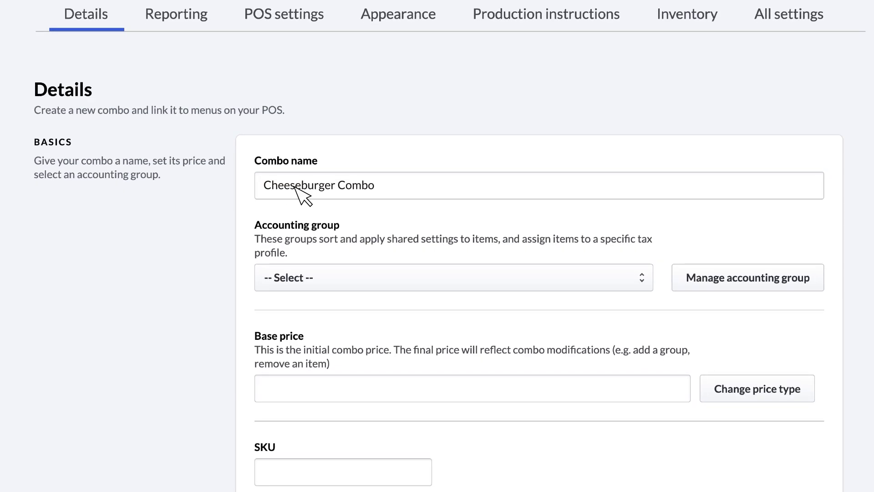
{"action": "left_click", "coordinate": [641, 277]}
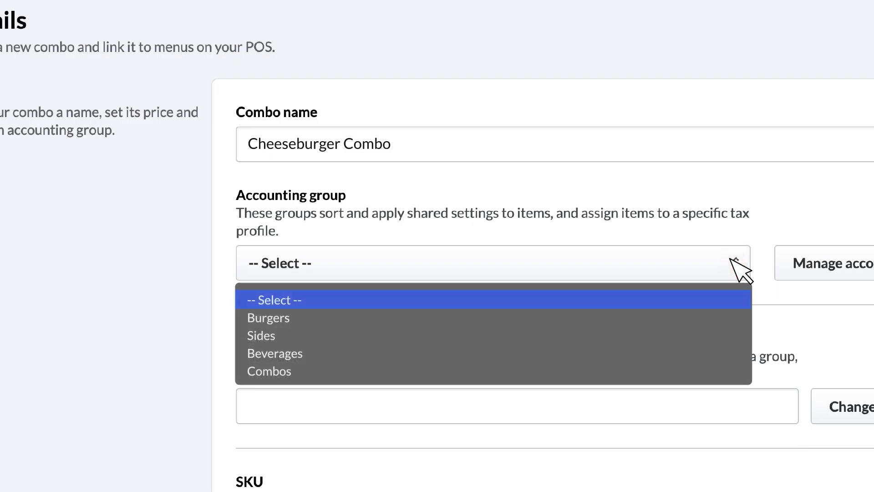
{"action": "left_click", "coordinate": [264, 375]}
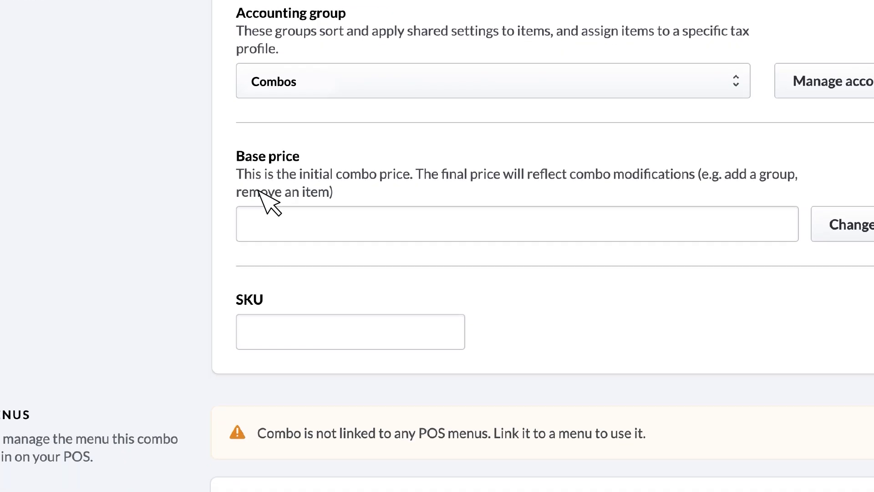
{"action": "left_click", "coordinate": [258, 221]}
{"action": "type", "text": "10"}
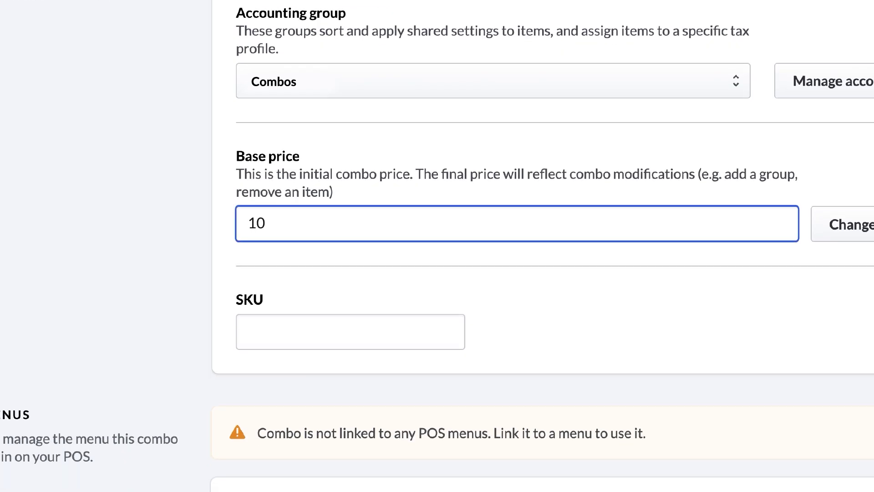
{"action": "scroll", "coordinate": [269, 223], "scroll_direction": "down", "scroll_amount": 3}
{"action": "left_click", "coordinate": [283, 211]}
{"action": "type", "text": "2"}
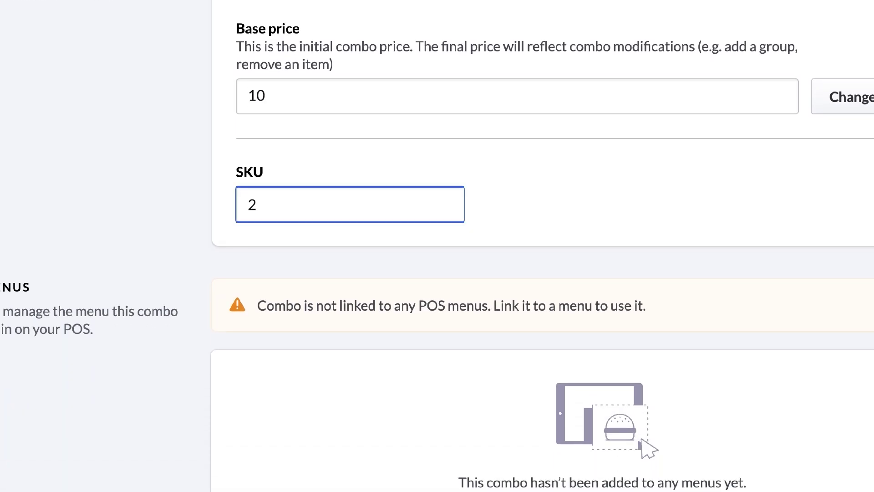
{"action": "type", "text": "5"}
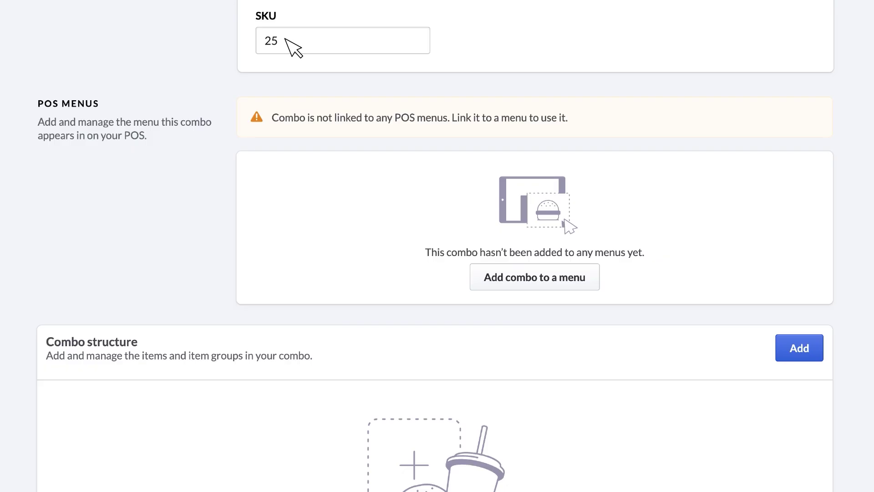
Add the combo to the Lunch Combos screen of the Lunch menu
{"action": "left_click", "coordinate": [528, 276]}
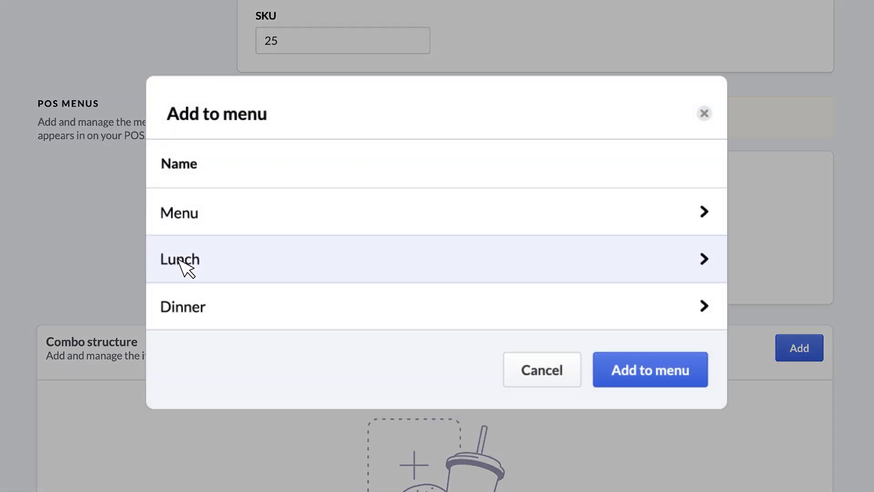
{"action": "left_click", "coordinate": [183, 263]}
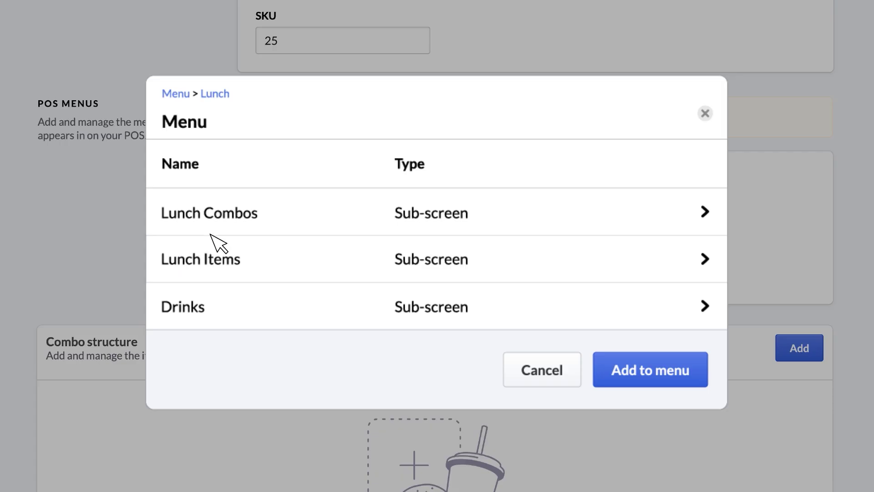
{"action": "left_click", "coordinate": [241, 214]}
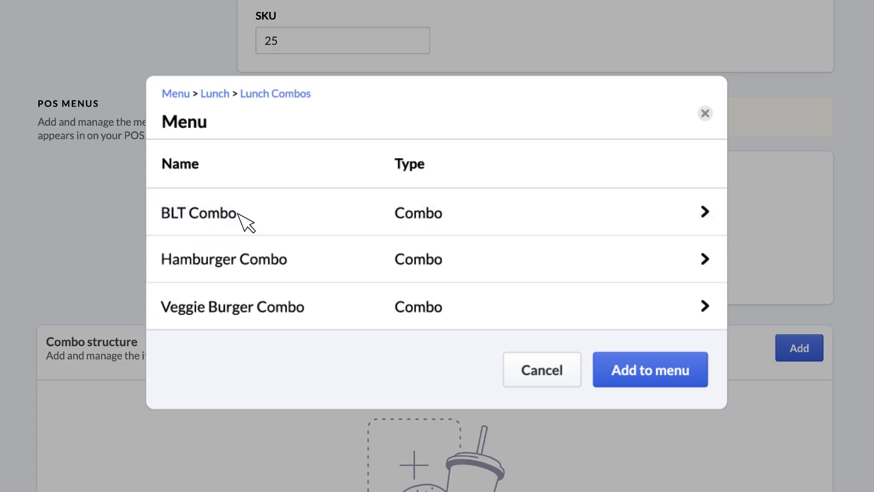
{"action": "left_click", "coordinate": [661, 374]}
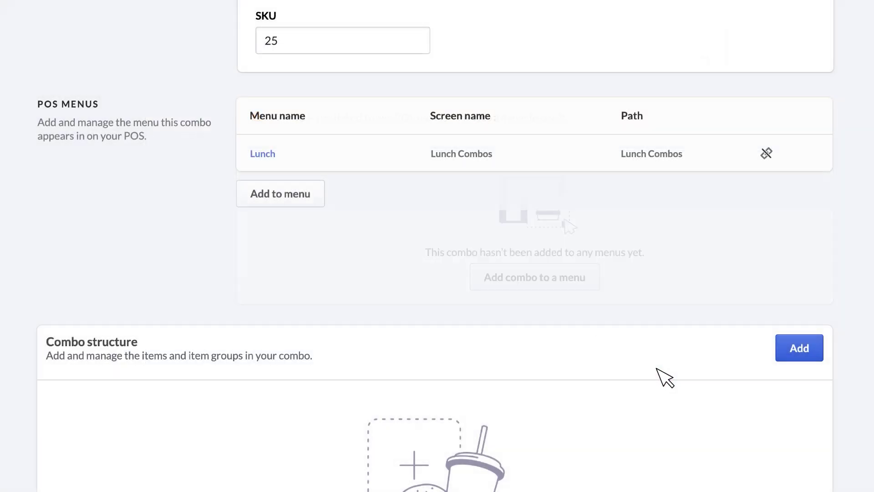
{"action": "scroll", "coordinate": [664, 377], "scroll_direction": "down", "scroll_amount": 3}
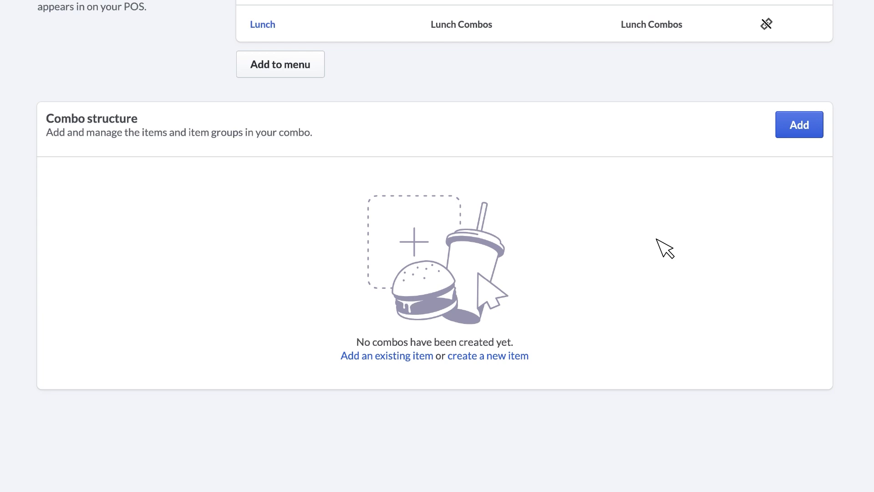
Add the Cheeseburger item (SKU 23) to the combo structure
{"action": "left_click", "coordinate": [798, 125]}
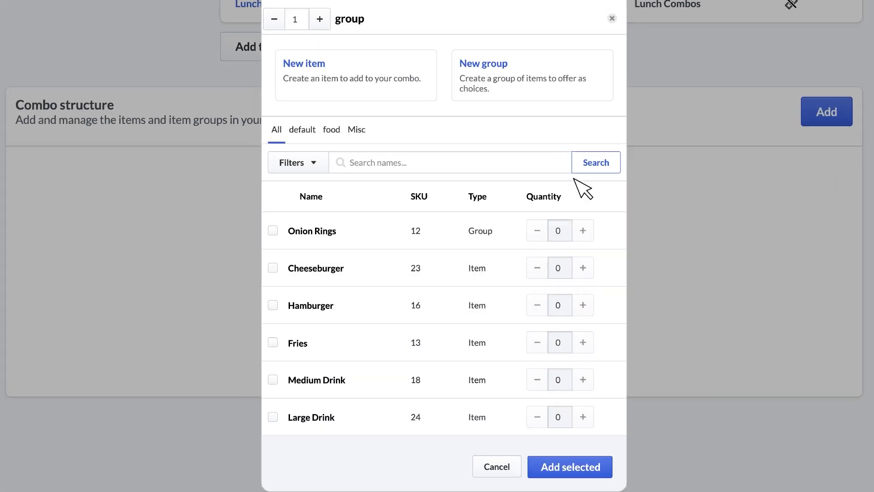
{"action": "left_click", "coordinate": [273, 268]}
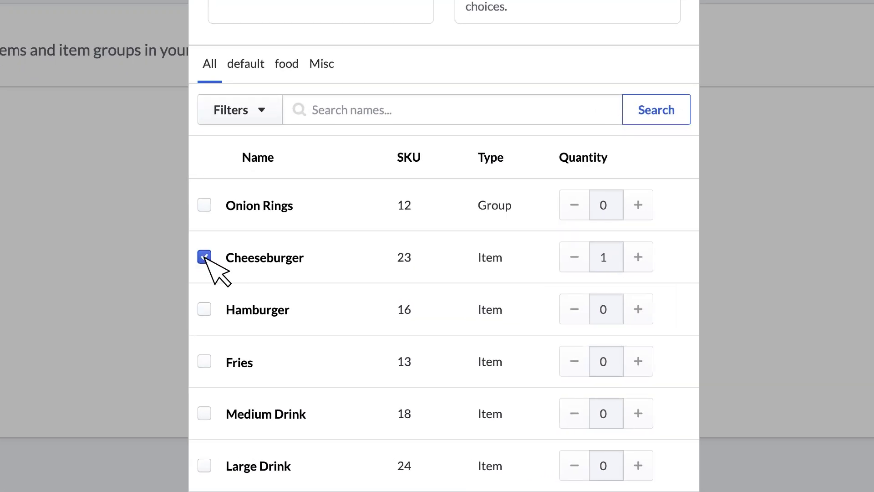
{"action": "left_click", "coordinate": [563, 461]}
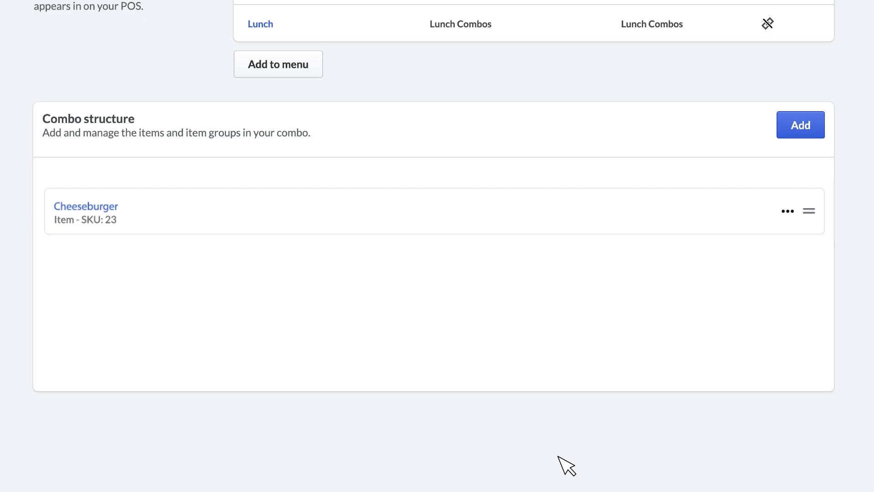
Create a new choice group in the combo structure named 'Sides'
{"action": "left_click", "coordinate": [797, 125]}
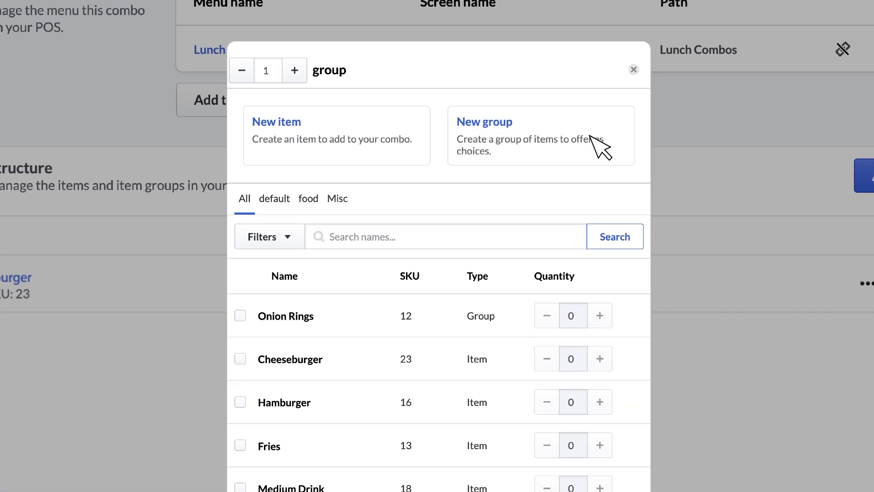
{"action": "left_click", "coordinate": [492, 88]}
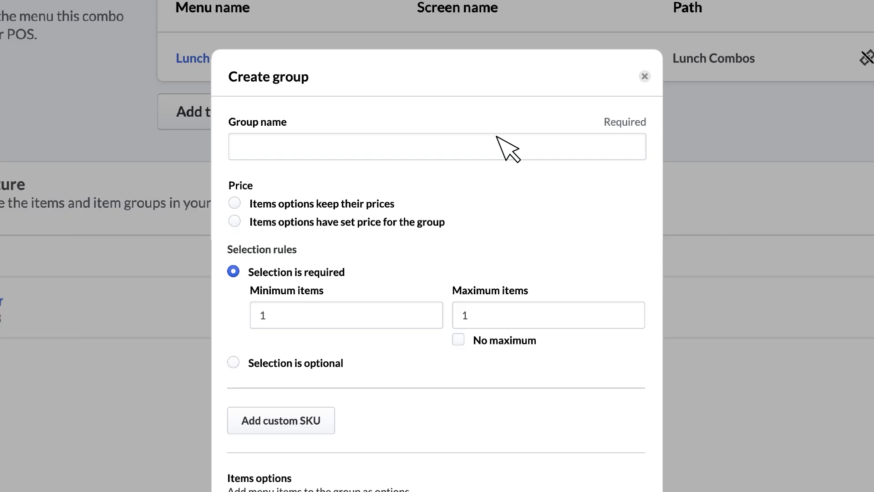
{"action": "left_click", "coordinate": [266, 146]}
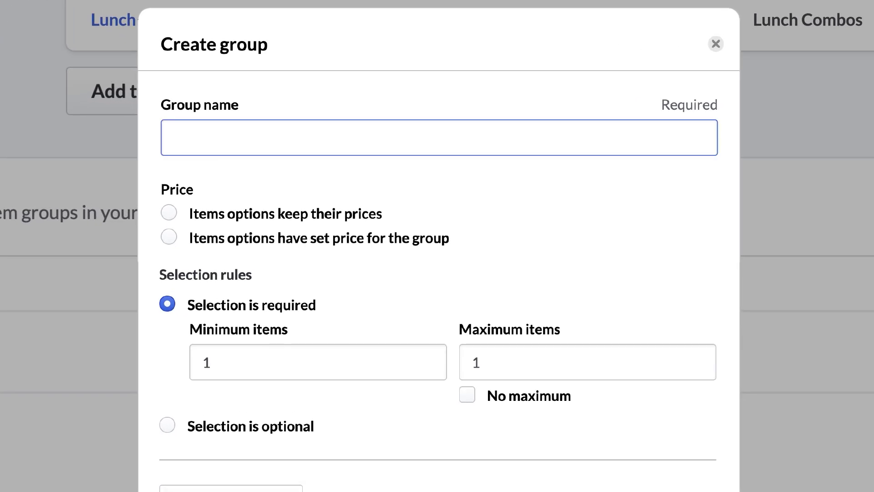
{"action": "type", "text": "Sides"}
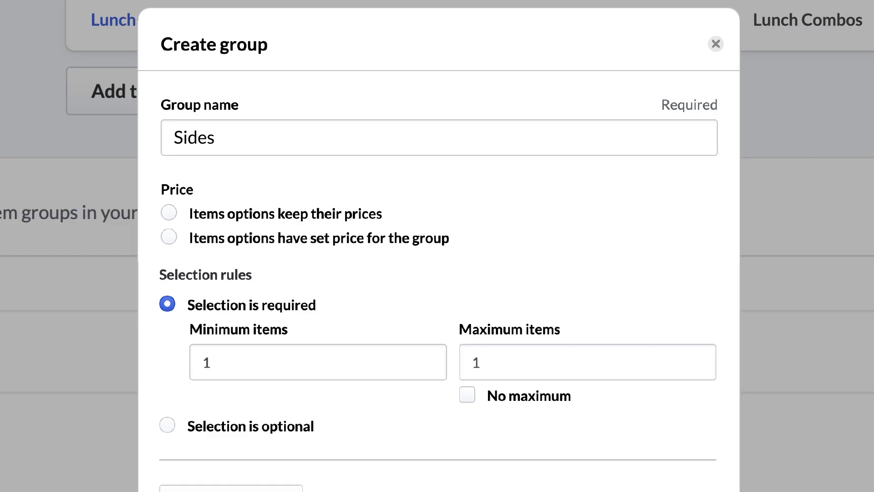
Give the Sides group a set price of 2, offer Fries and Onion Rings, and save it
{"action": "left_click", "coordinate": [169, 237]}
{"action": "left_click", "coordinate": [189, 297]}
{"action": "type", "text": "2"}
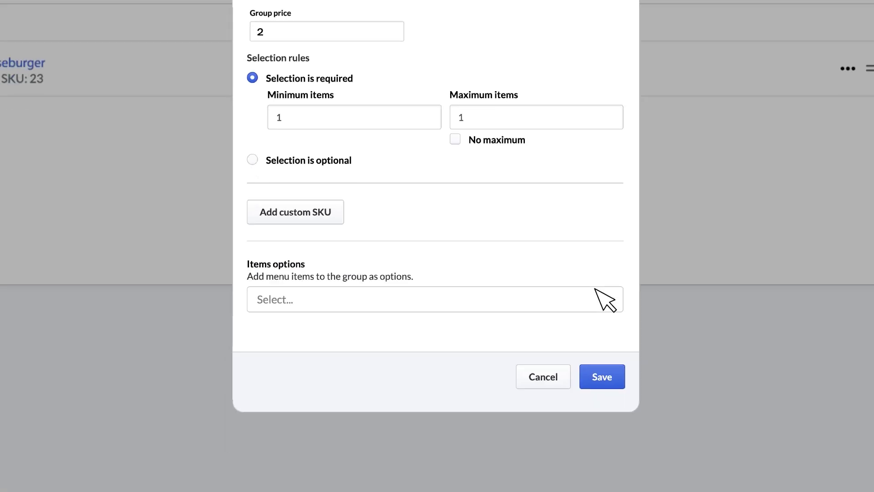
{"action": "left_click", "coordinate": [608, 287]}
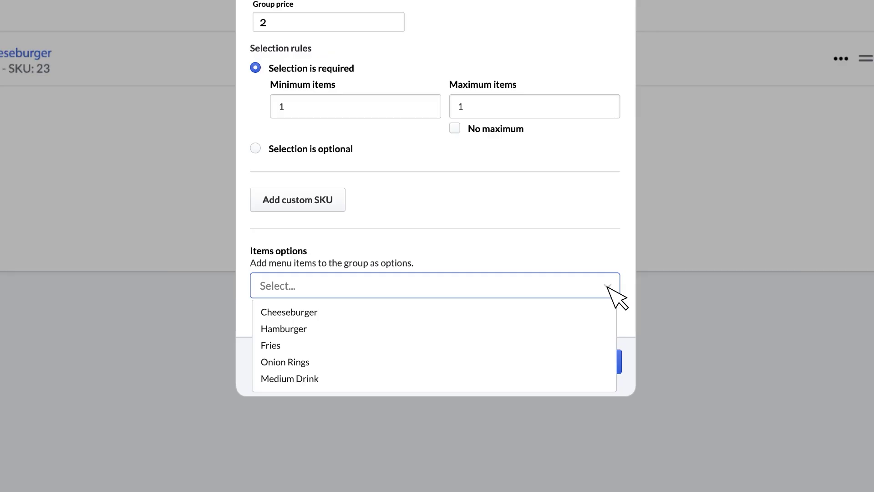
{"action": "left_click", "coordinate": [276, 346]}
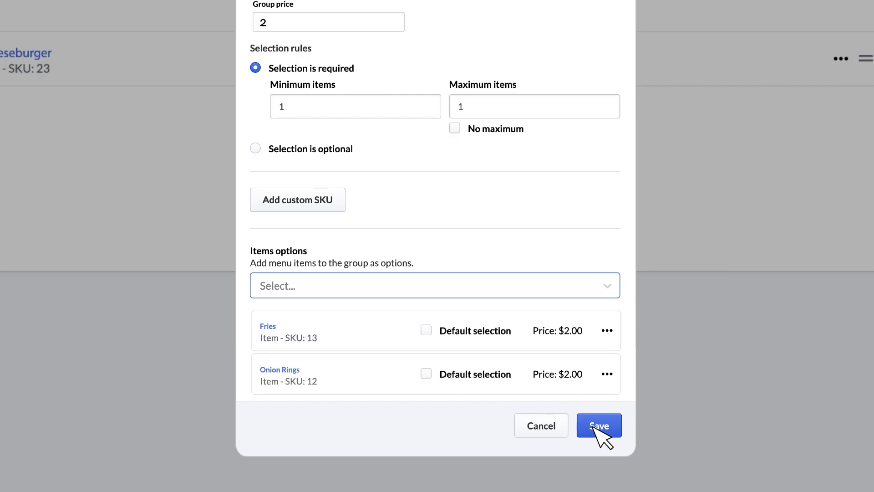
{"action": "left_click", "coordinate": [594, 426]}
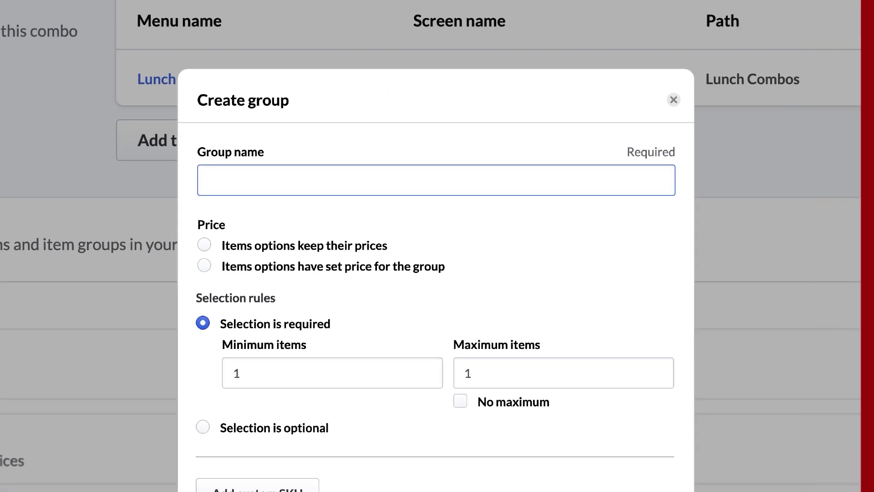
Add a Beverages group with Medium Drink, Large Drink, Bottled Water and Beer at own prices; save the combo
{"action": "type", "text": "Beverages"}
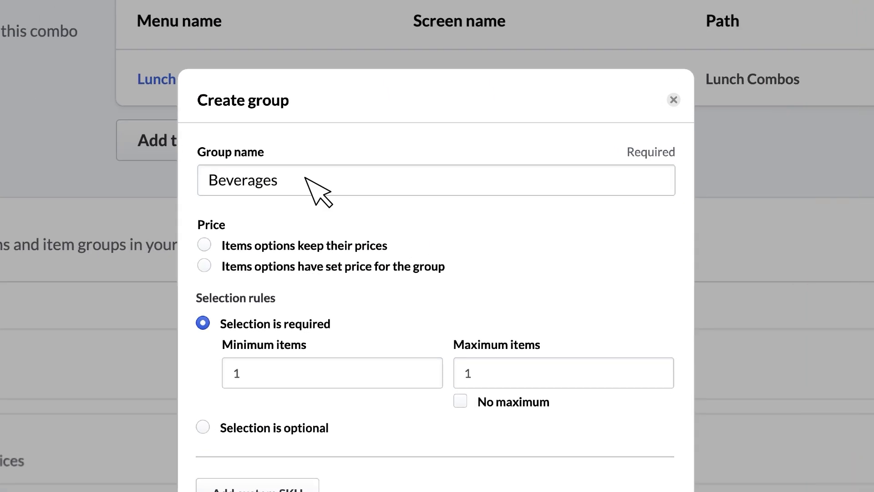
{"action": "left_click", "coordinate": [204, 245]}
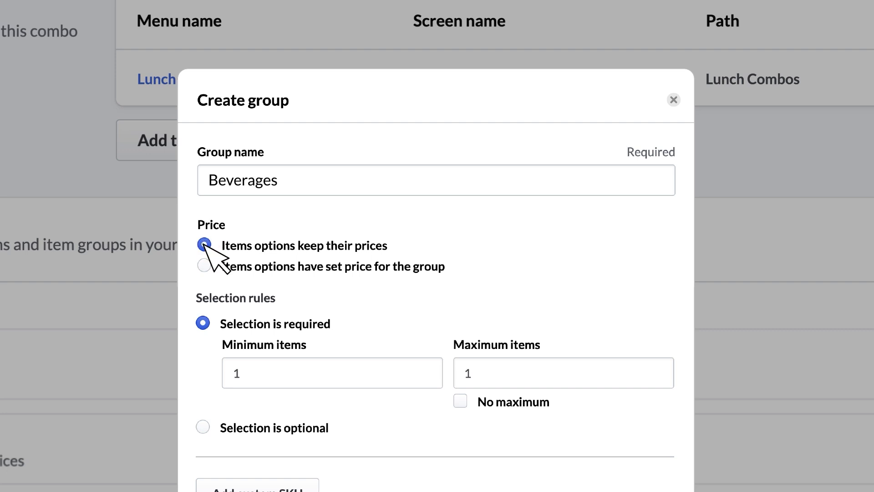
{"action": "scroll", "coordinate": [347, 332], "scroll_direction": "down", "scroll_amount": 9}
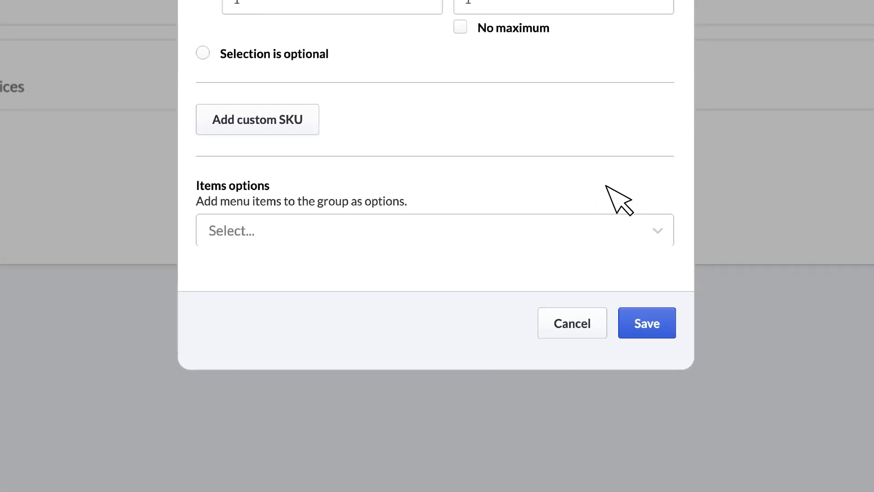
{"action": "left_click", "coordinate": [658, 182]}
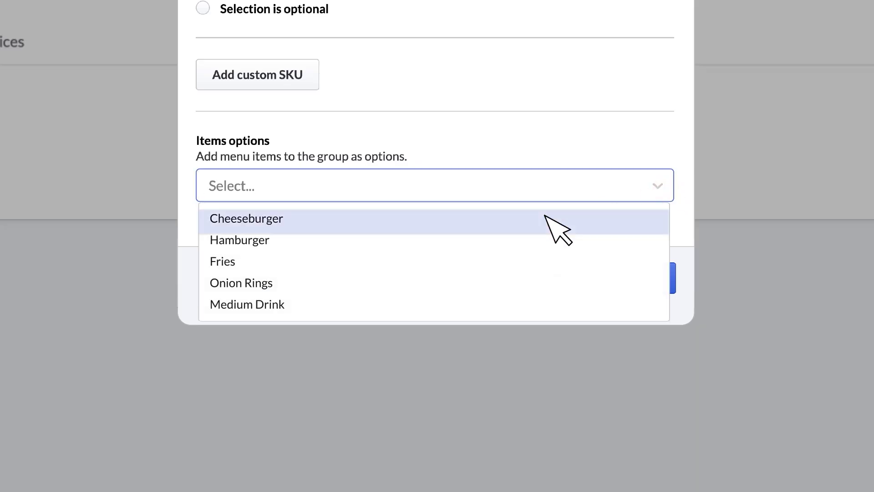
{"action": "left_click", "coordinate": [260, 303]}
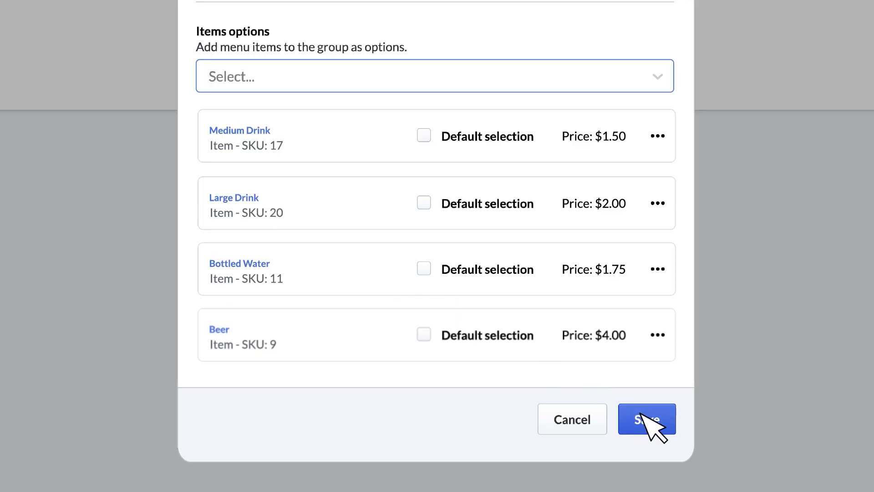
{"action": "left_click", "coordinate": [646, 418]}
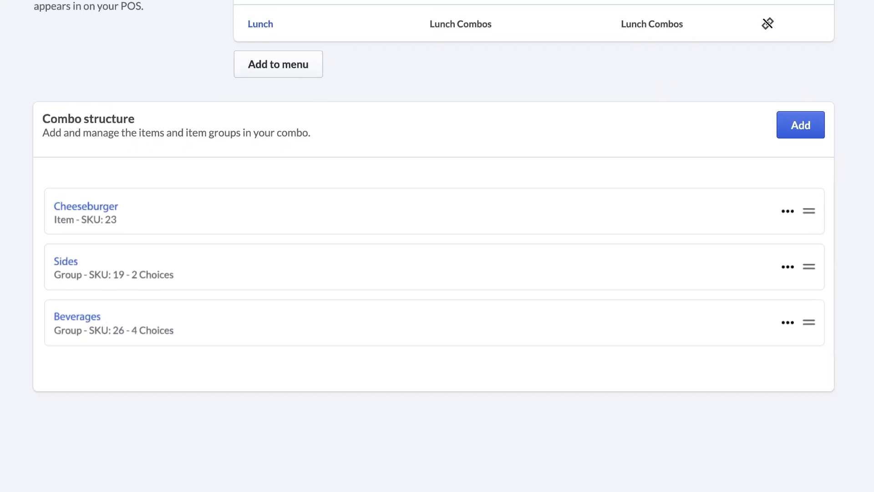
{"action": "scroll", "coordinate": [788, 210], "scroll_direction": "up", "scroll_amount": 15}
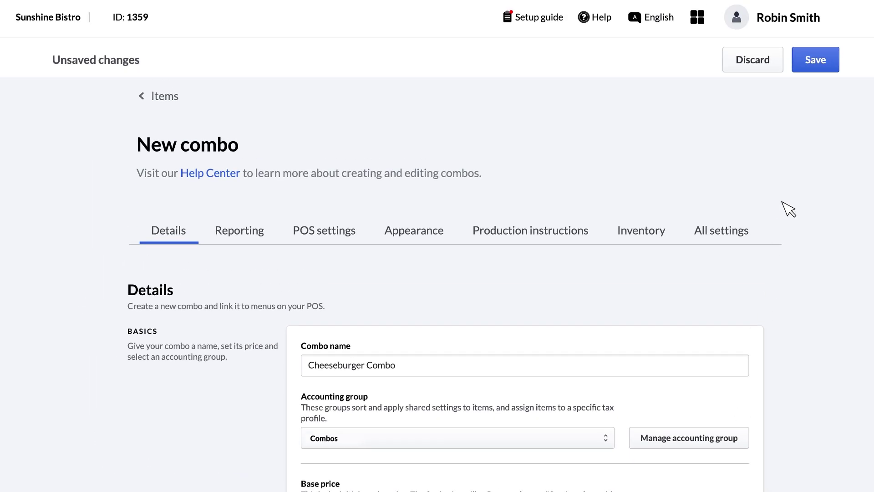
{"action": "left_click", "coordinate": [817, 60]}
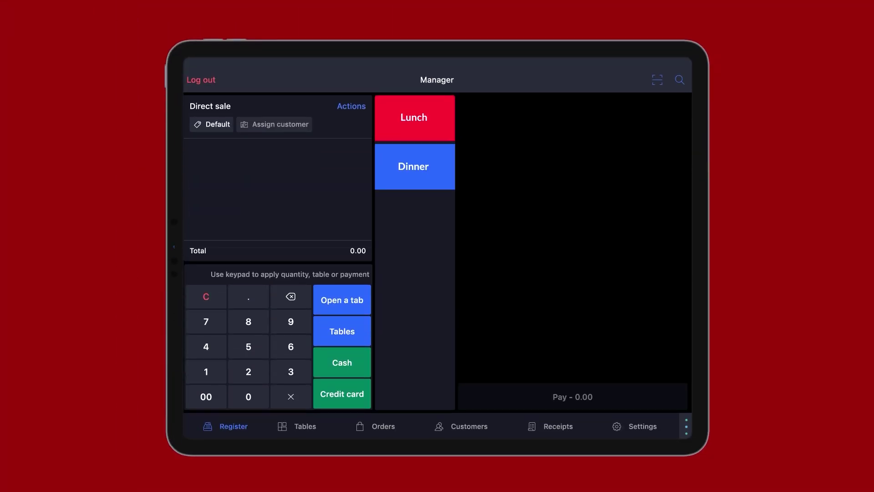
On the POS, add a Cheeseburger Combo with Fries and Medium Drink from Lunch Combos to the ticket
{"action": "left_click", "coordinate": [416, 116]}
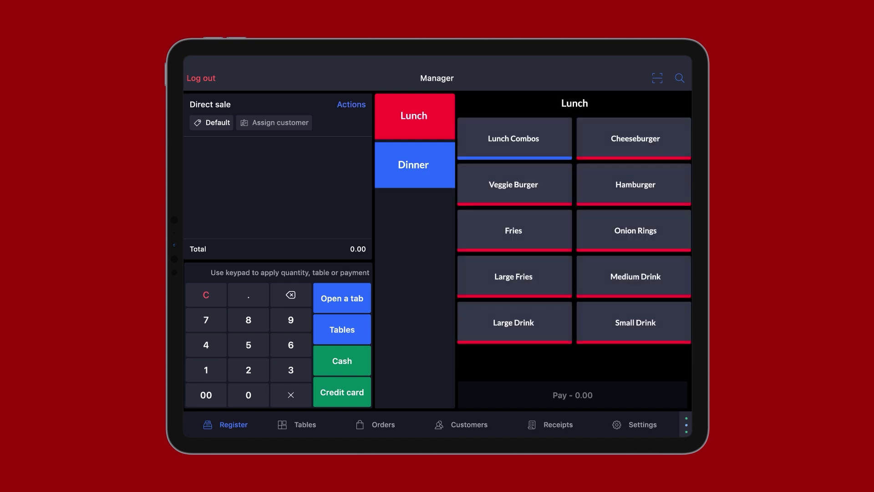
{"action": "left_click", "coordinate": [525, 139]}
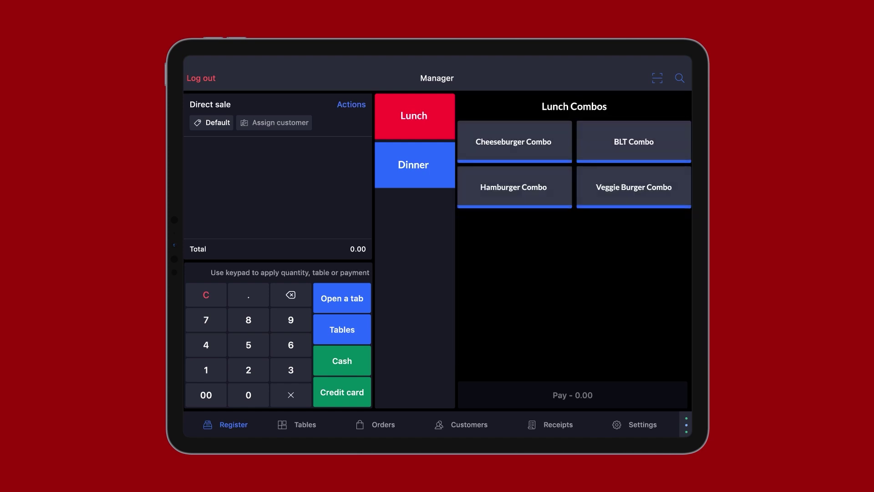
{"action": "left_click", "coordinate": [518, 144]}
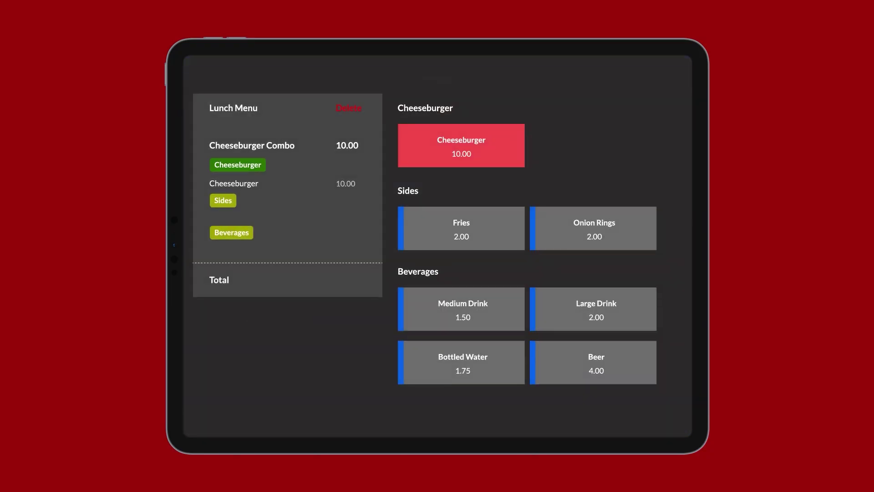
{"action": "left_click", "coordinate": [462, 230]}
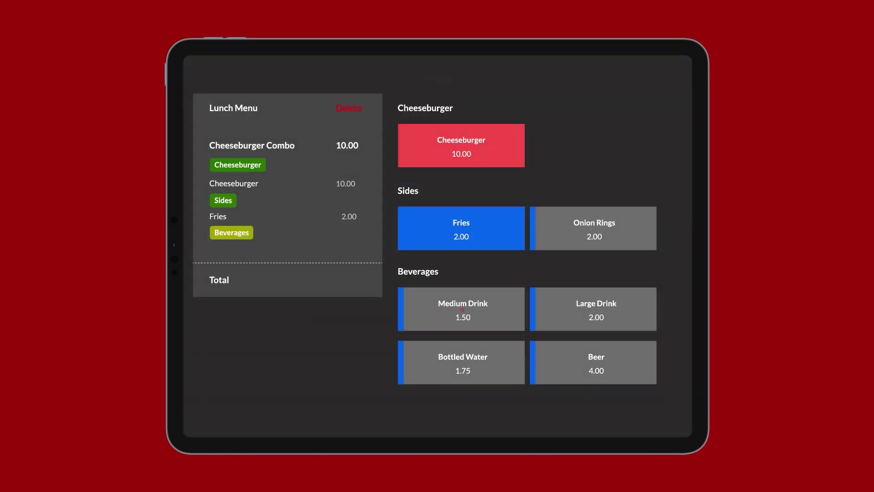
{"action": "left_click", "coordinate": [463, 310]}
{"action": "left_click", "coordinate": [265, 364]}
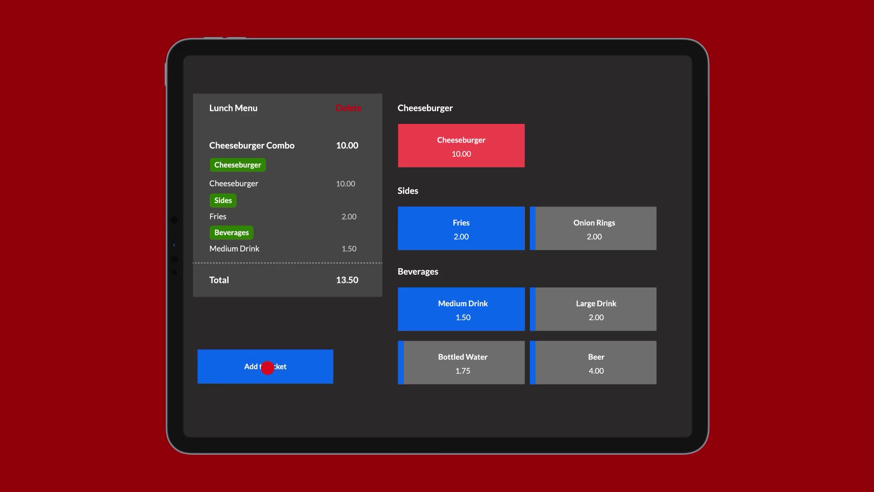